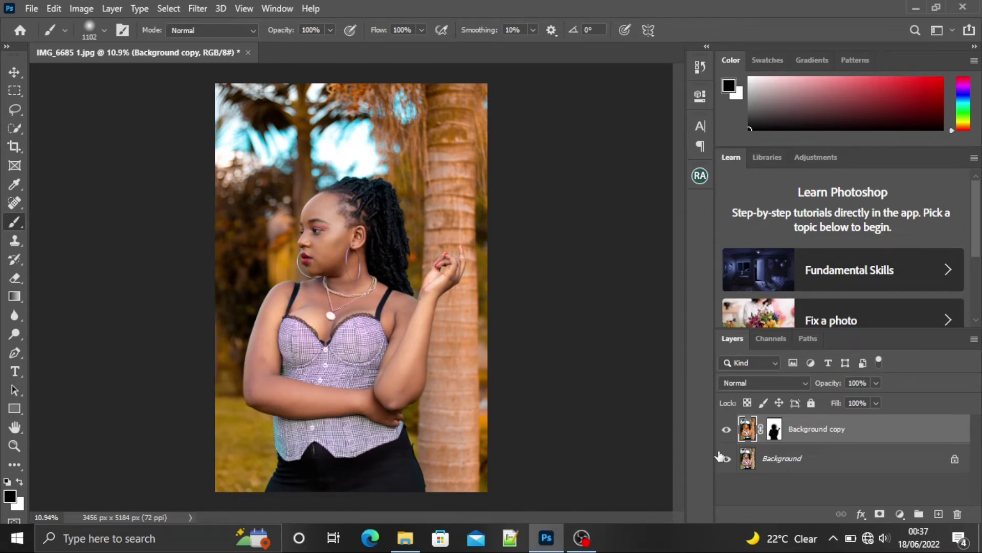
Toggle the warm Background copy on and off to compare it with the original.
click(727, 431)
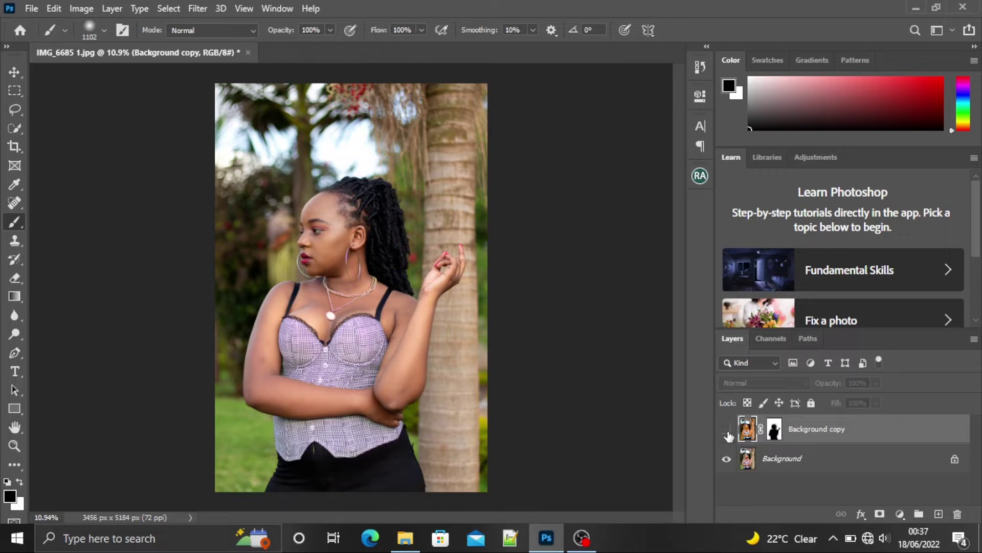
click(727, 431)
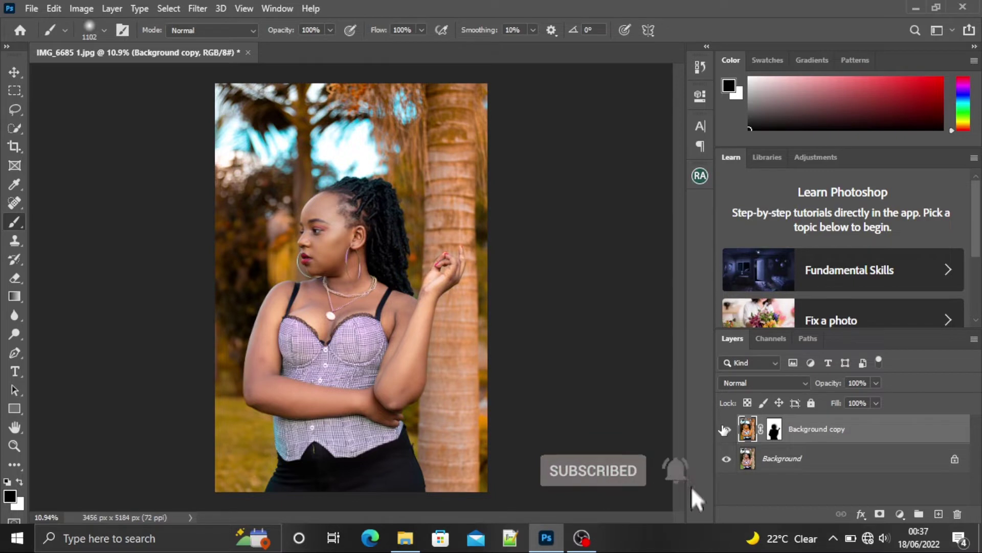
click(727, 431)
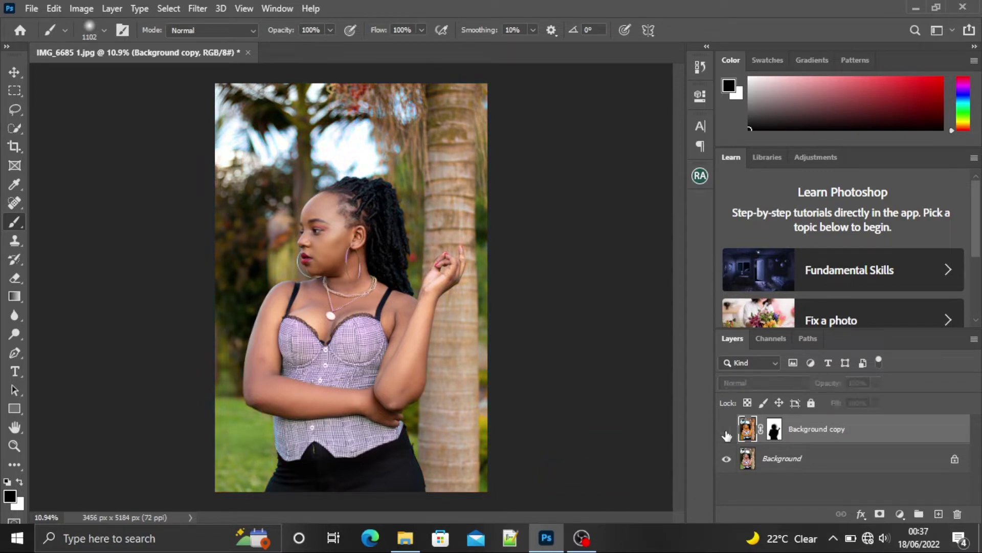
click(726, 432)
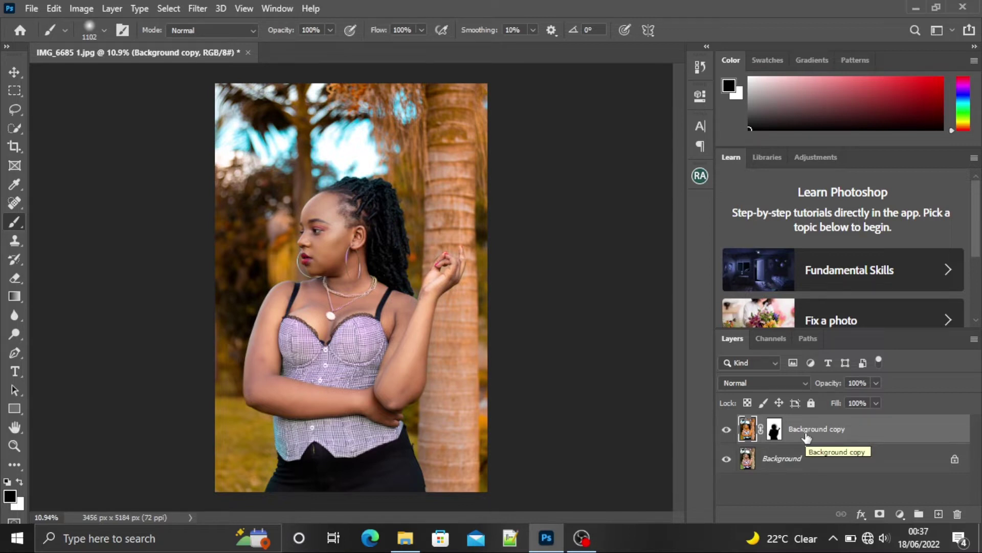
Delete Background copy and duplicate Background as 'orange and teal look'.
key(Delete)
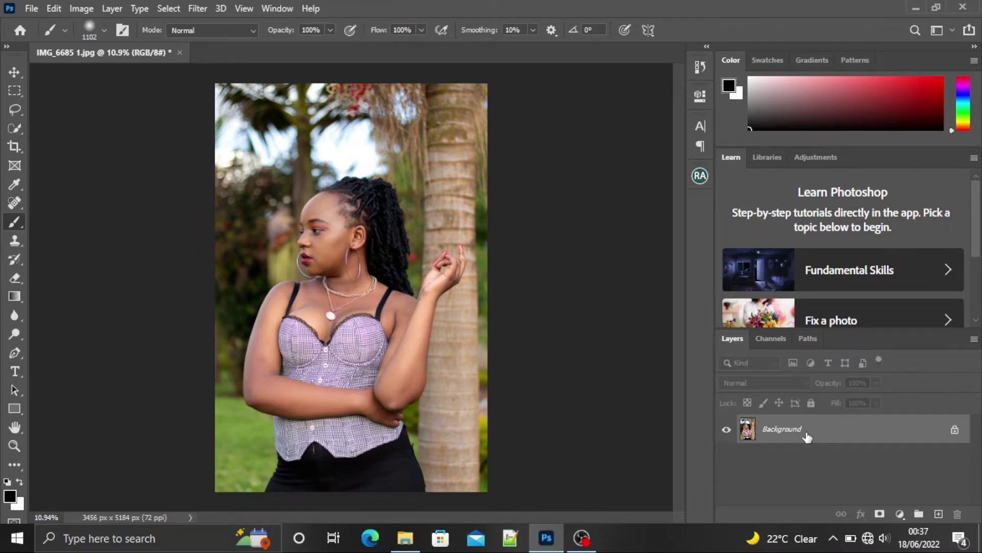
right_click(808, 438)
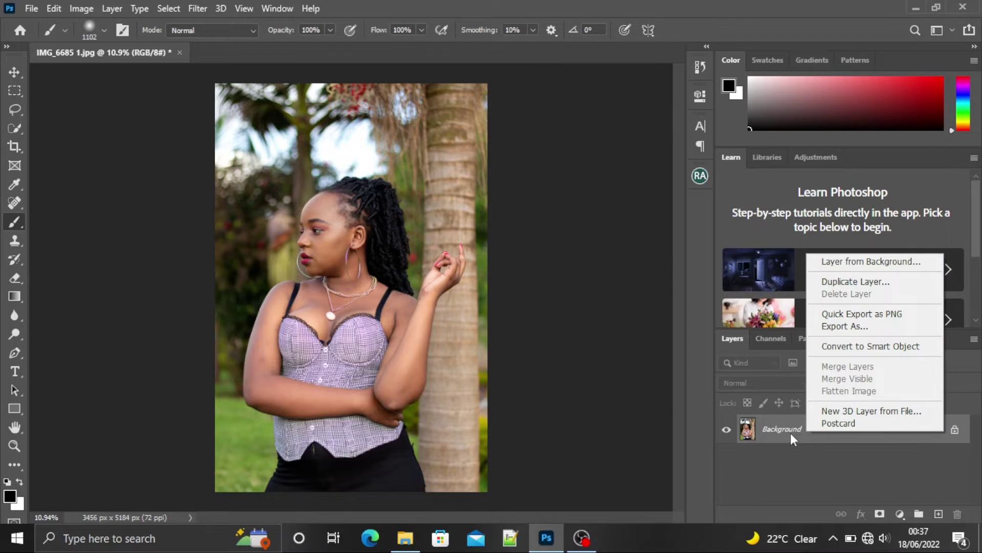
click(847, 283)
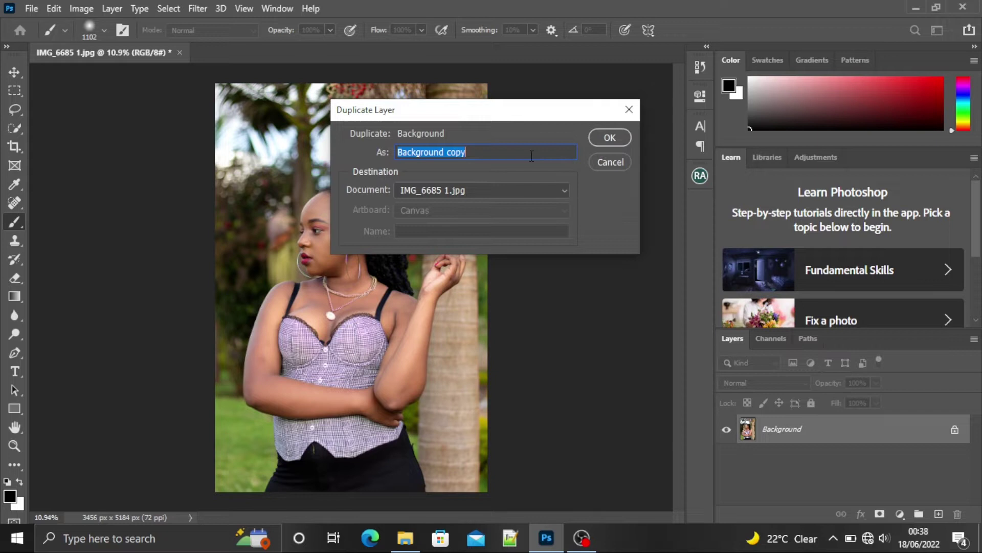
text(orange a)
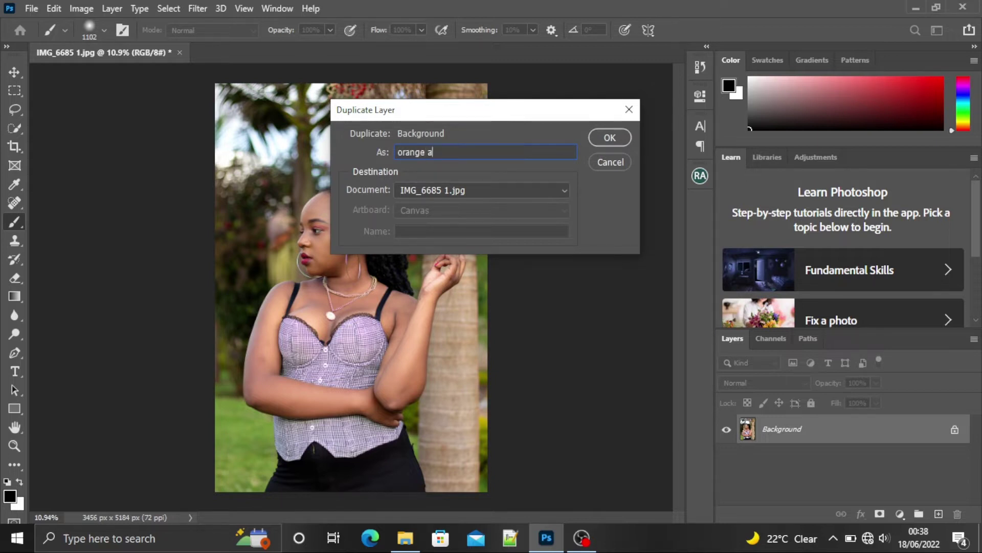
text(nd teal look)
click(628, 143)
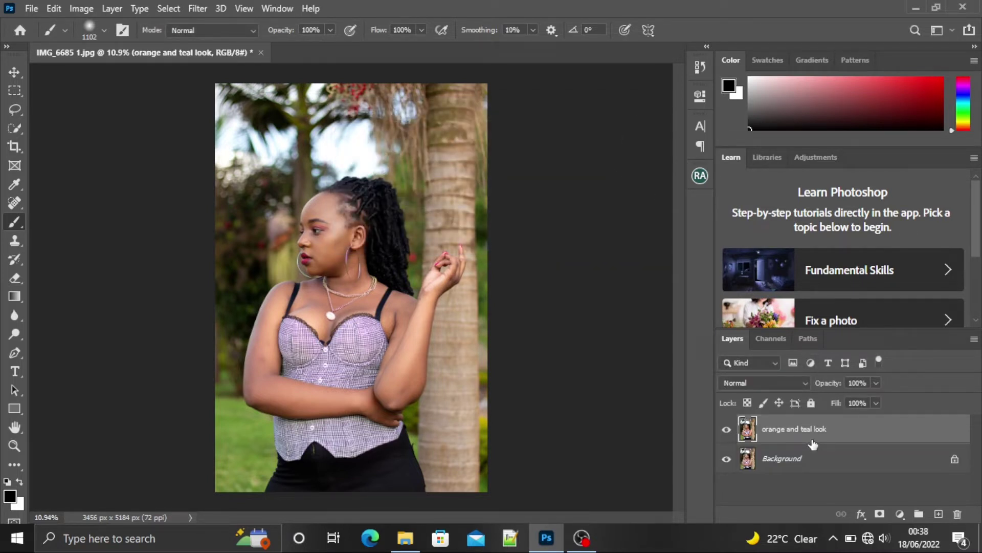
Apply a Camera Raw calibration with Red Primary Hue +100 and Blue Primary Hue -100.
click(195, 9)
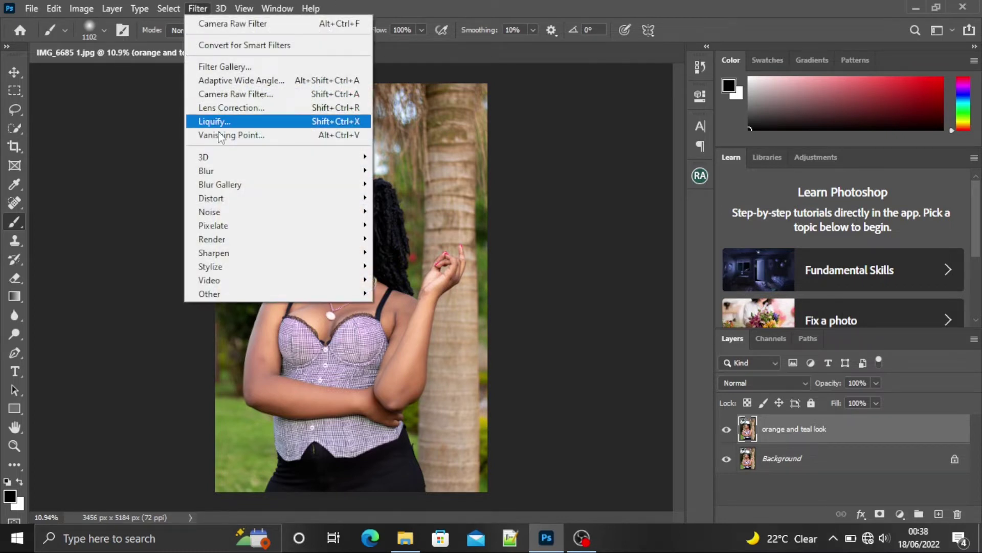
click(228, 95)
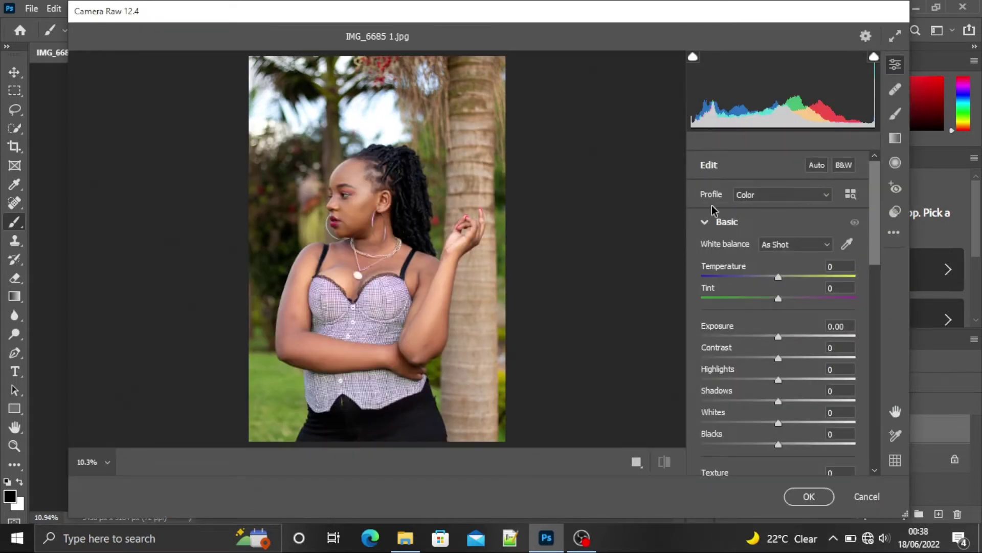
scroll(729, 223, down, 3)
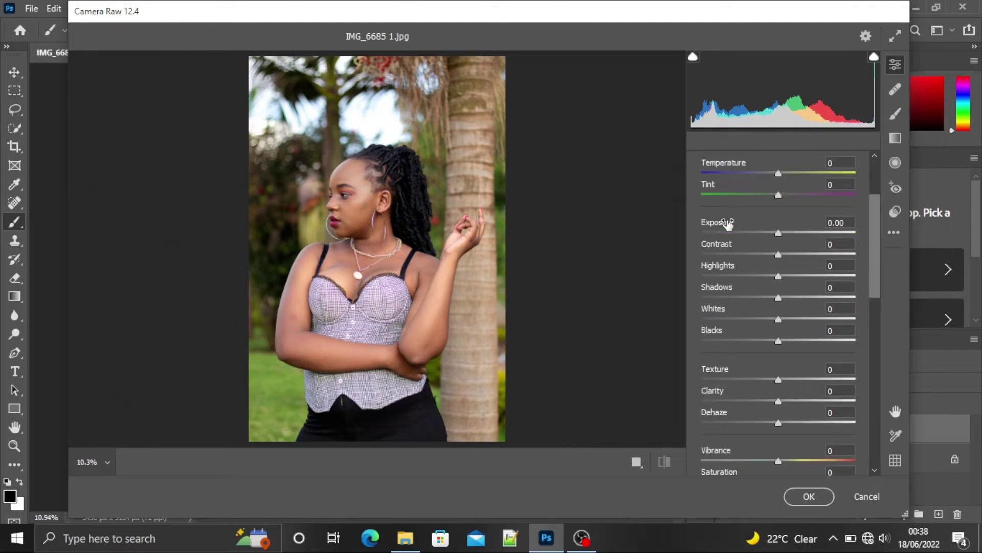
scroll(729, 224, down, 3)
scroll(730, 225, down, 5)
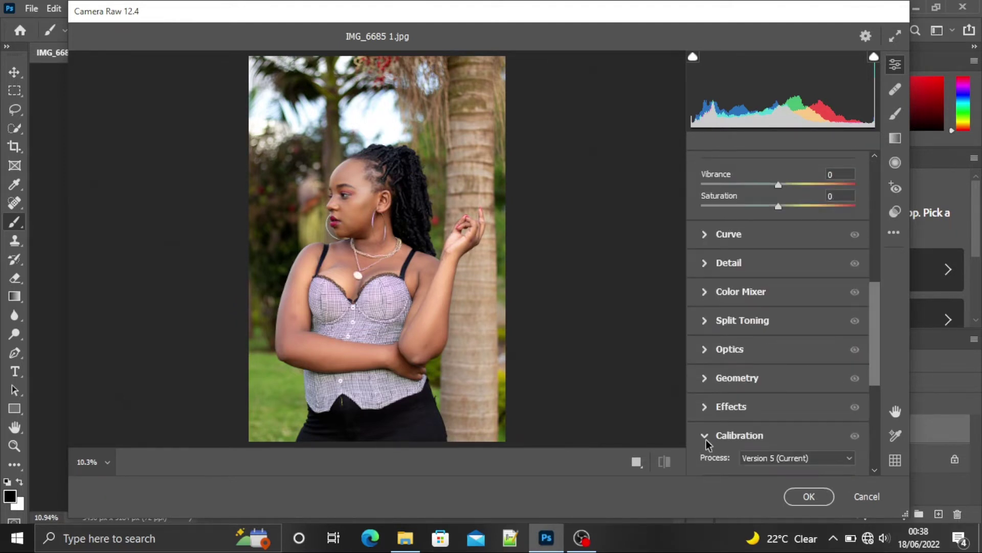
click(706, 436)
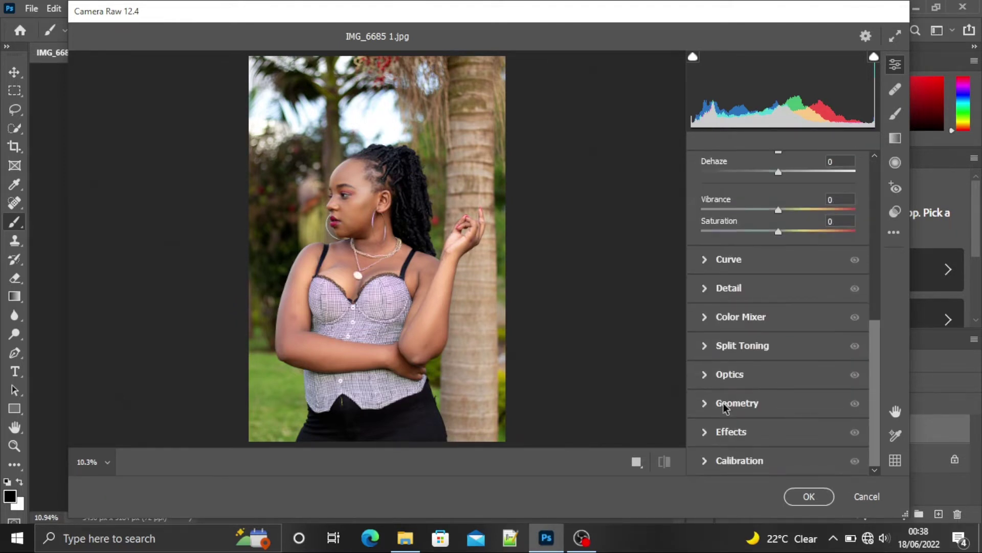
click(706, 461)
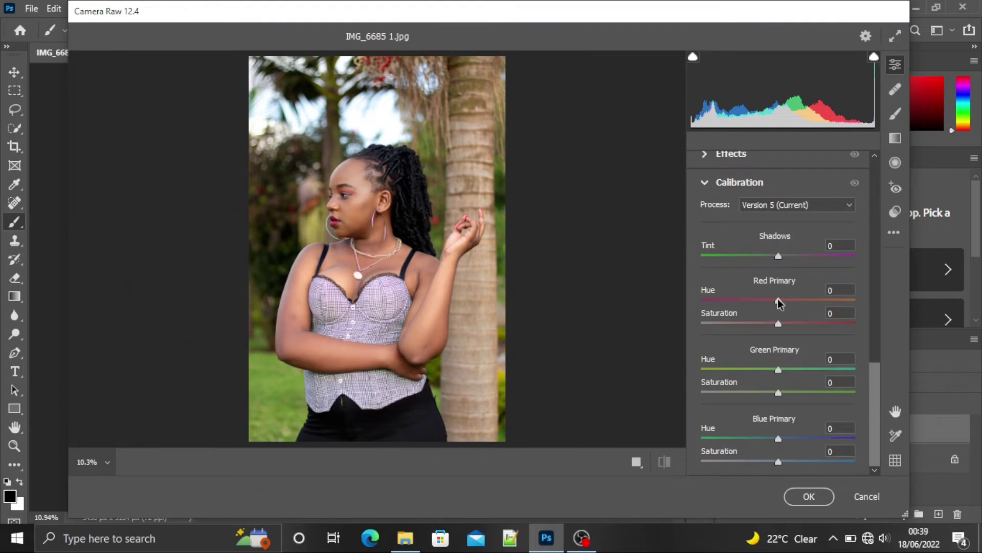
drag(778, 303, 863, 304)
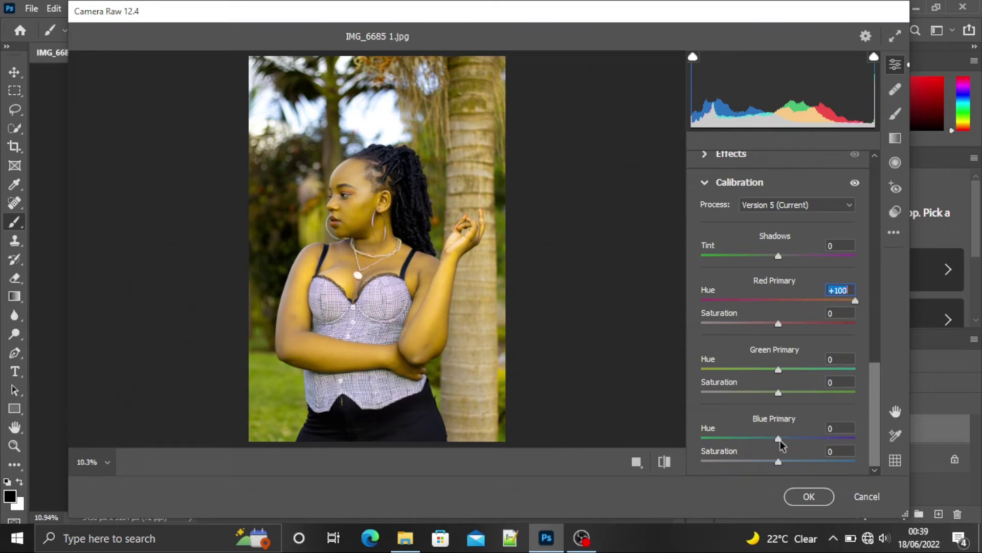
drag(778, 439, 703, 447)
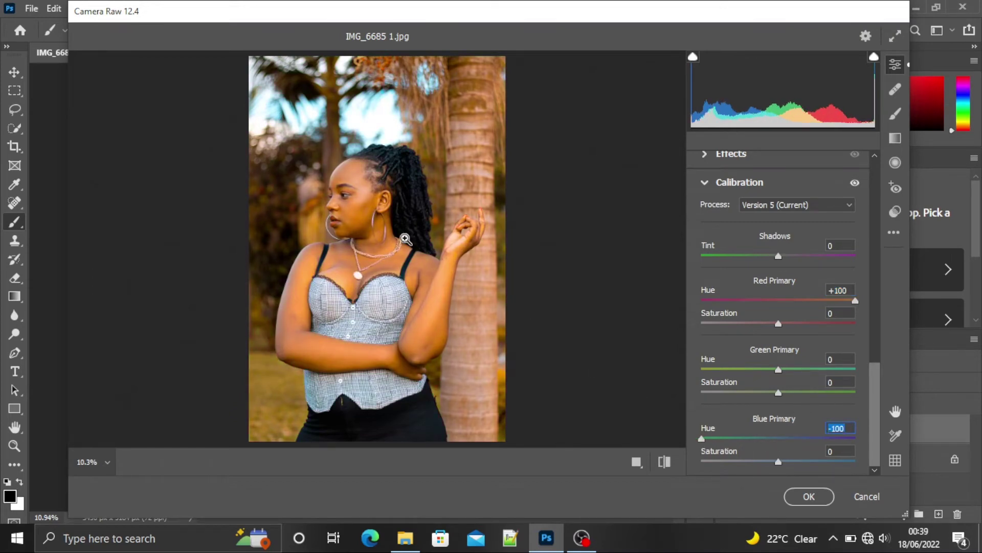
click(806, 496)
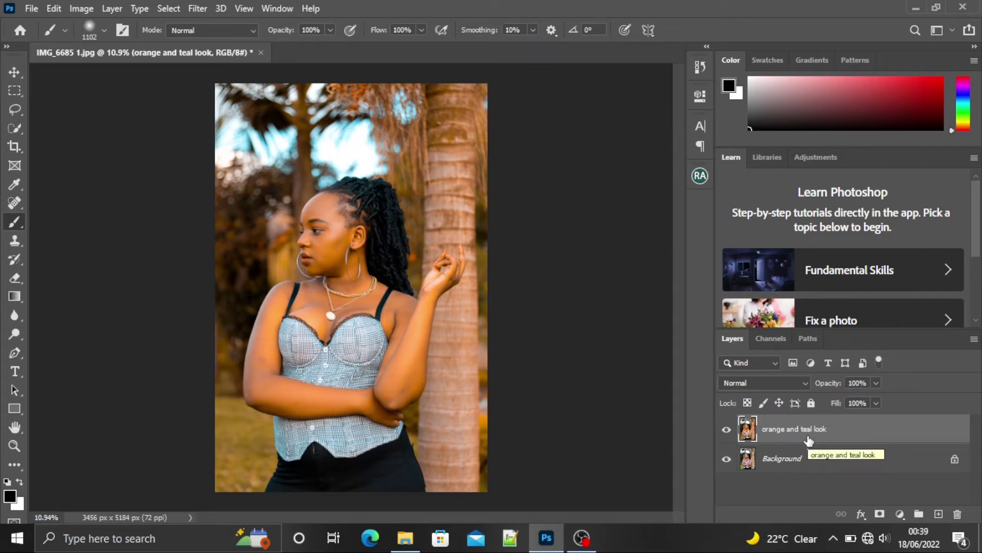
Add a layer mask to the 'orange and teal look' layer and pick the Brush tool.
click(880, 514)
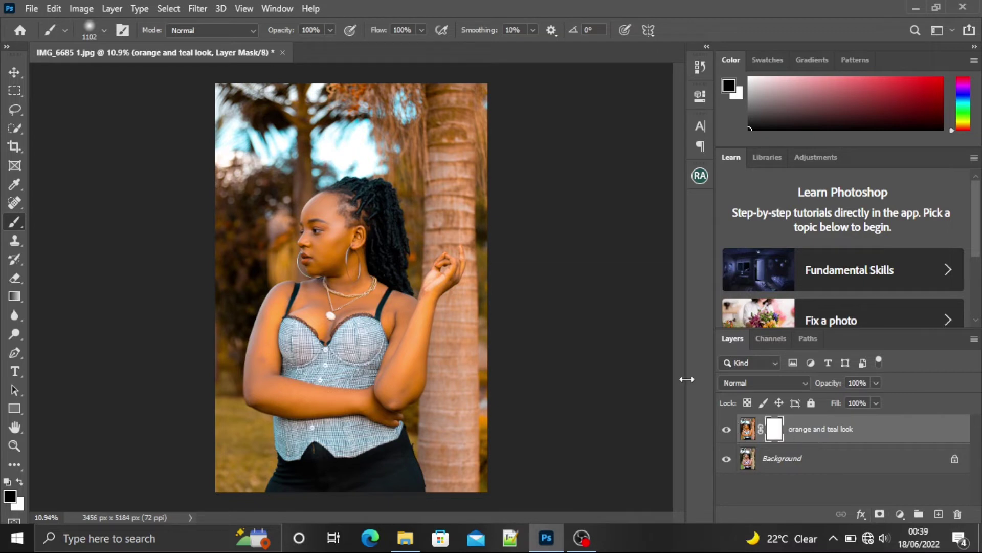
right_click(17, 223)
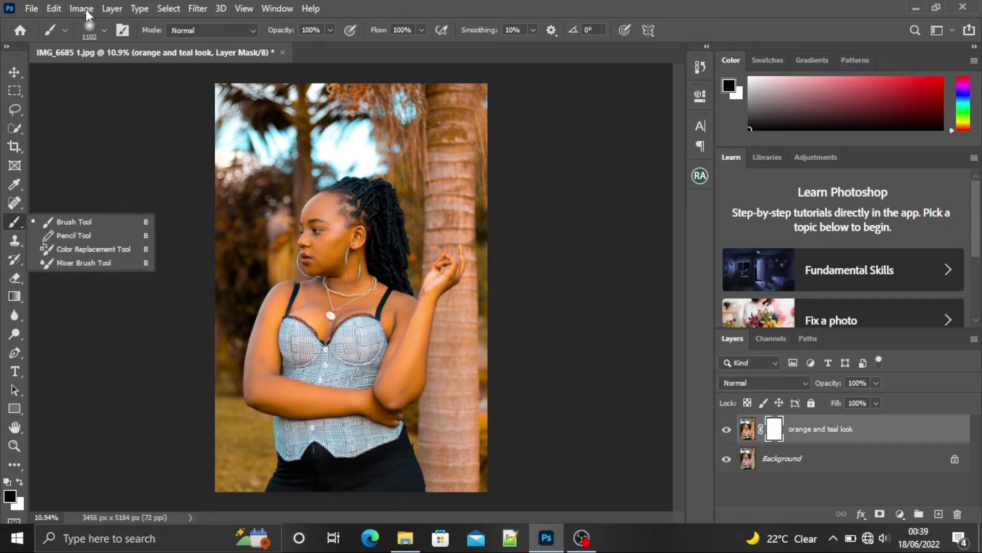
click(106, 35)
click(105, 33)
click(105, 35)
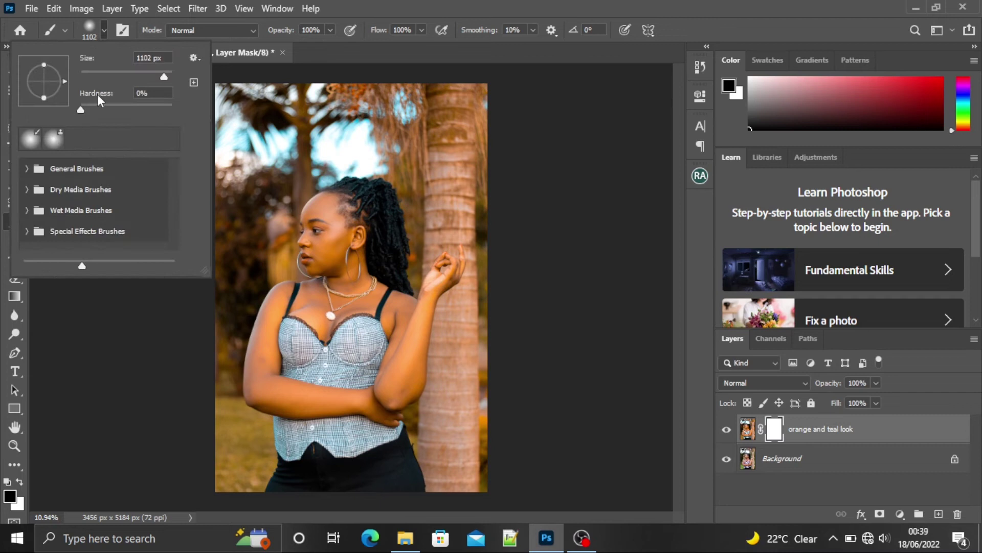
Set the brush to 0% hardness and 432 px, with black as the foreground colour.
drag(78, 108, 69, 106)
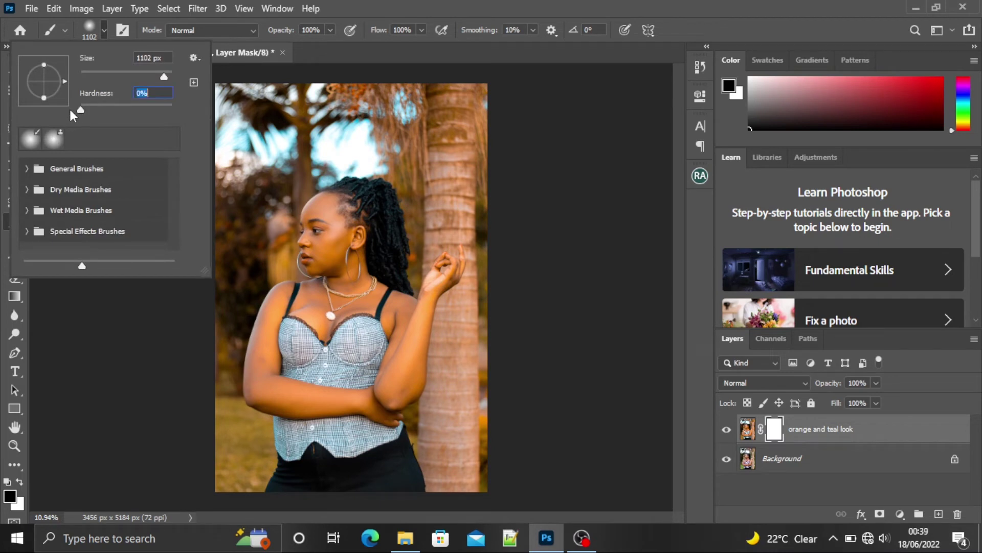
click(138, 72)
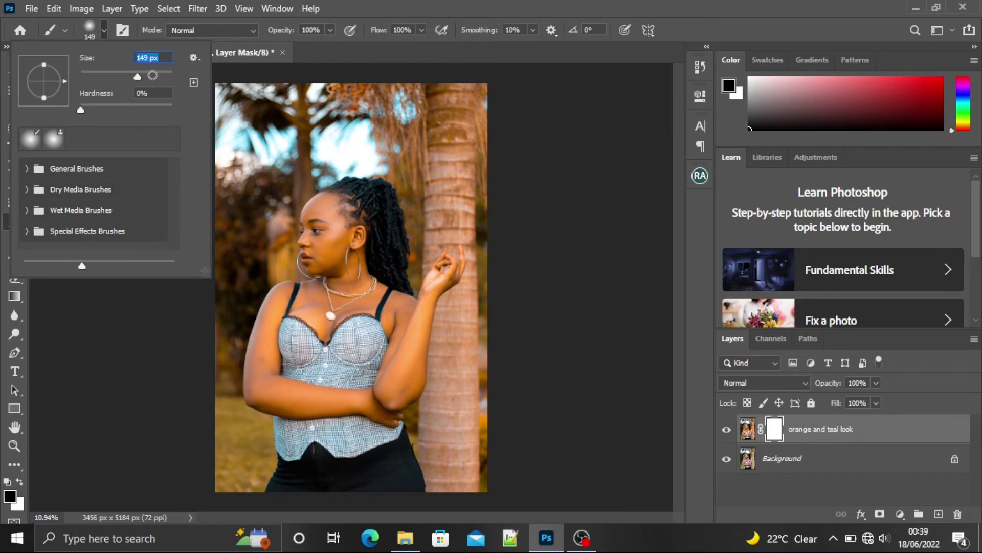
drag(142, 73, 161, 72)
click(164, 73)
key(Return)
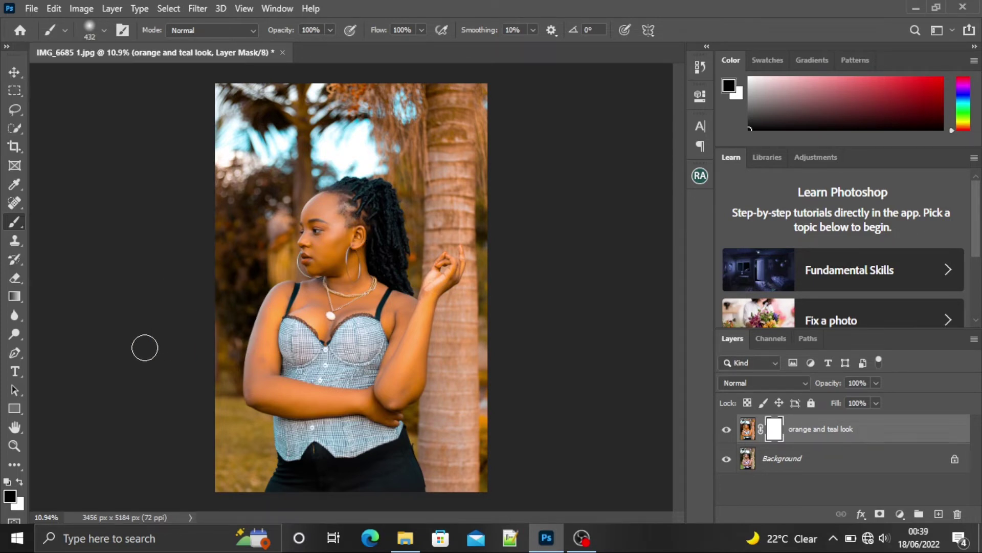
click(11, 499)
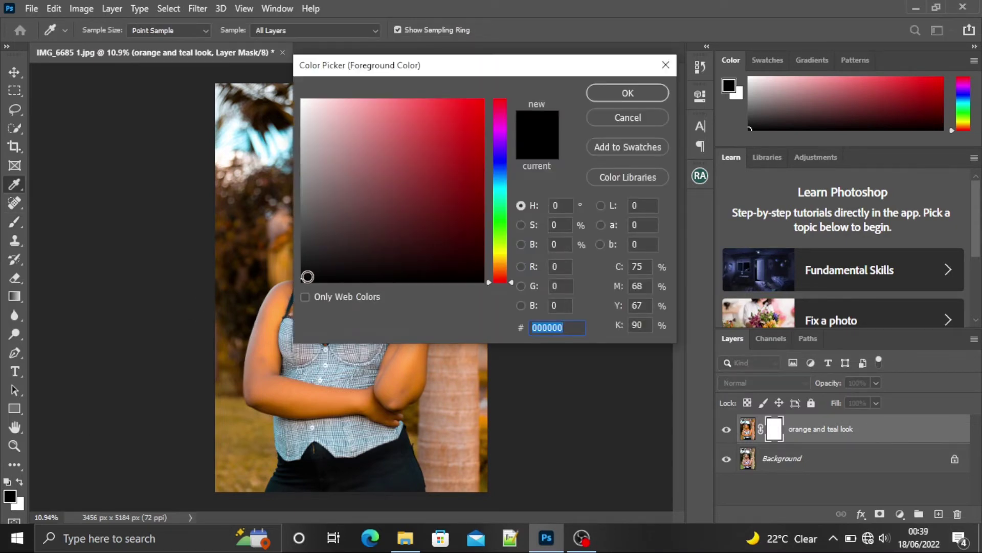
click(600, 91)
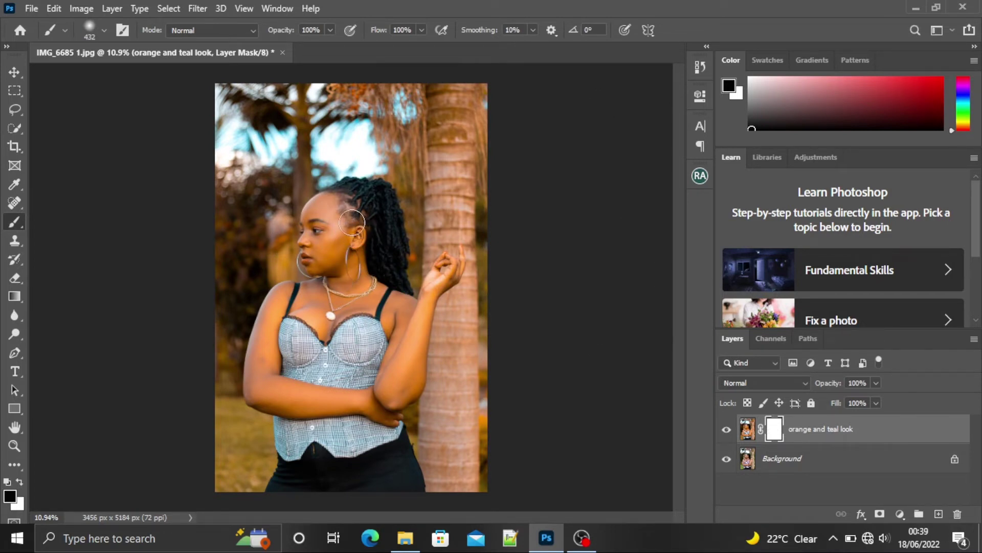
Paint the hairline, face and raised arm out of the mask, resizing the brush to 136 px.
mouse_move(349, 215)
mouse_down()
mouse_move(336, 197)
mouse_move(345, 203)
mouse_up()
mouse_move(332, 206)
mouse_down()
mouse_move(327, 225)
mouse_move(358, 215)
mouse_move(353, 302)
mouse_move(267, 402)
mouse_move(390, 336)
mouse_move(357, 216)
mouse_move(379, 401)
mouse_move(322, 302)
mouse_up()
scroll(430, 427, up, 2)
scroll(478, 176, up, 2)
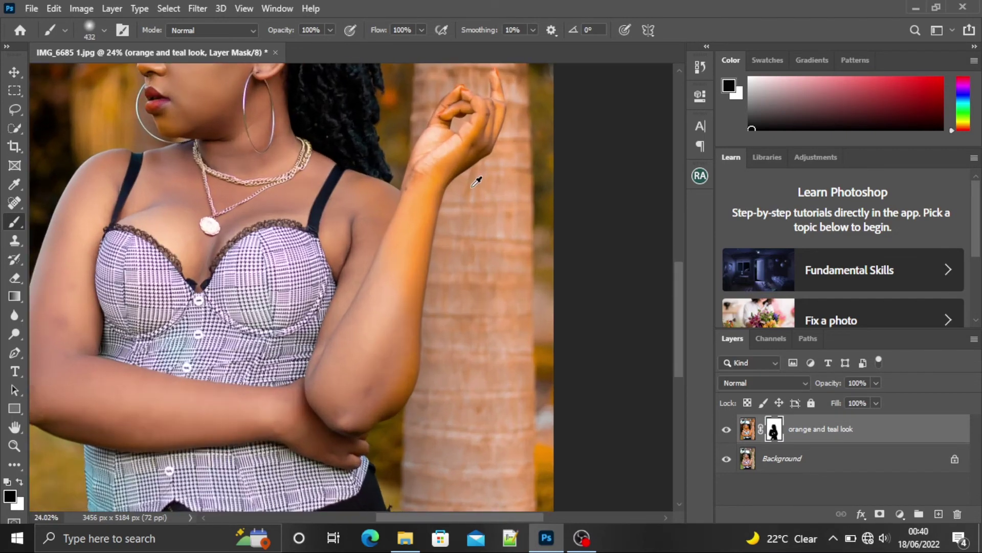
click(104, 30)
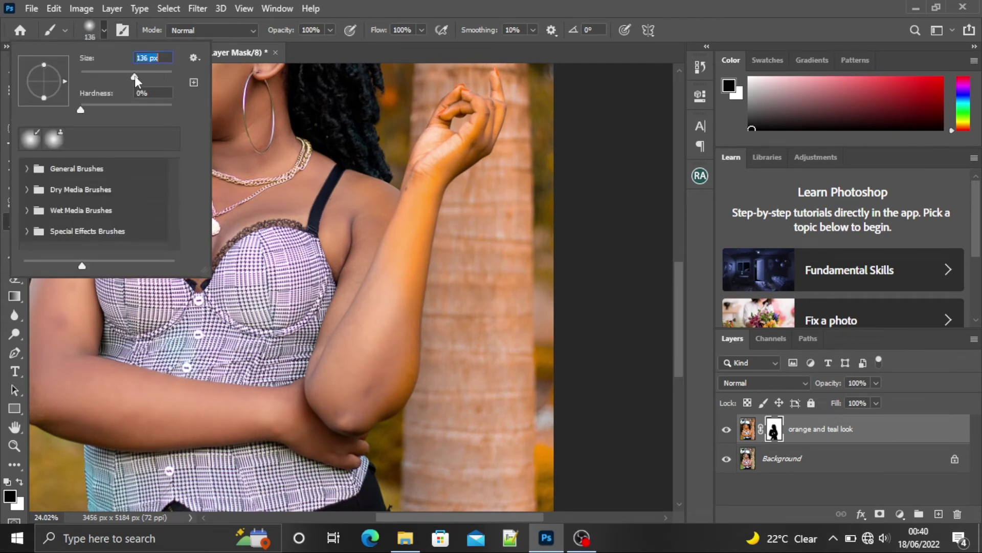
key(Return)
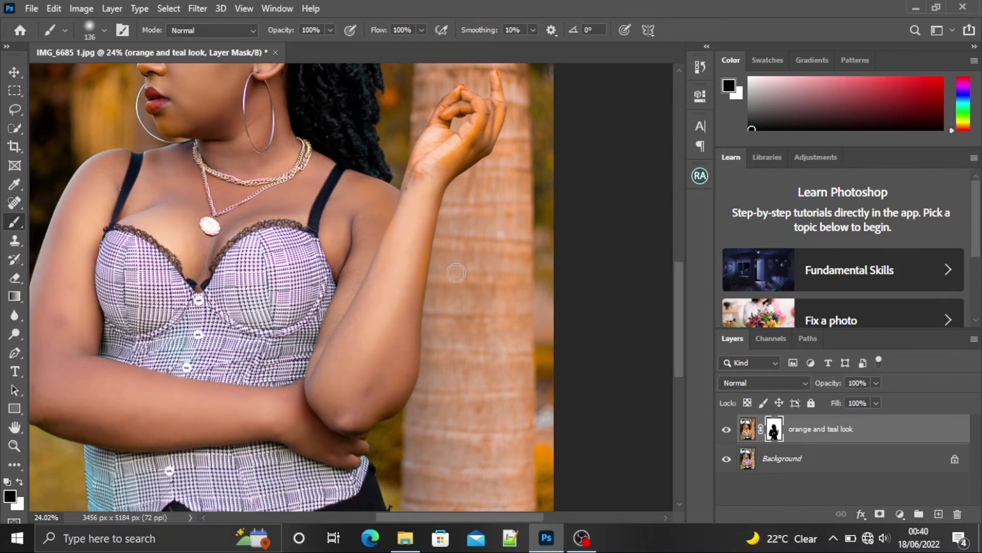
mouse_move(466, 252)
mouse_down()
mouse_move(448, 239)
mouse_move(486, 259)
mouse_up()
Switch the painting colour to white to fix spill, then back to black.
click(11, 496)
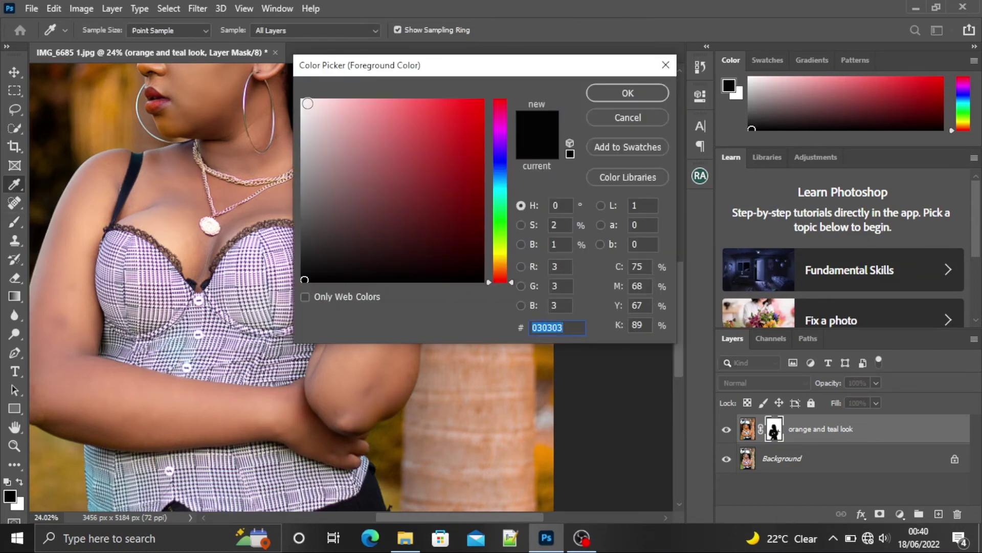
click(305, 103)
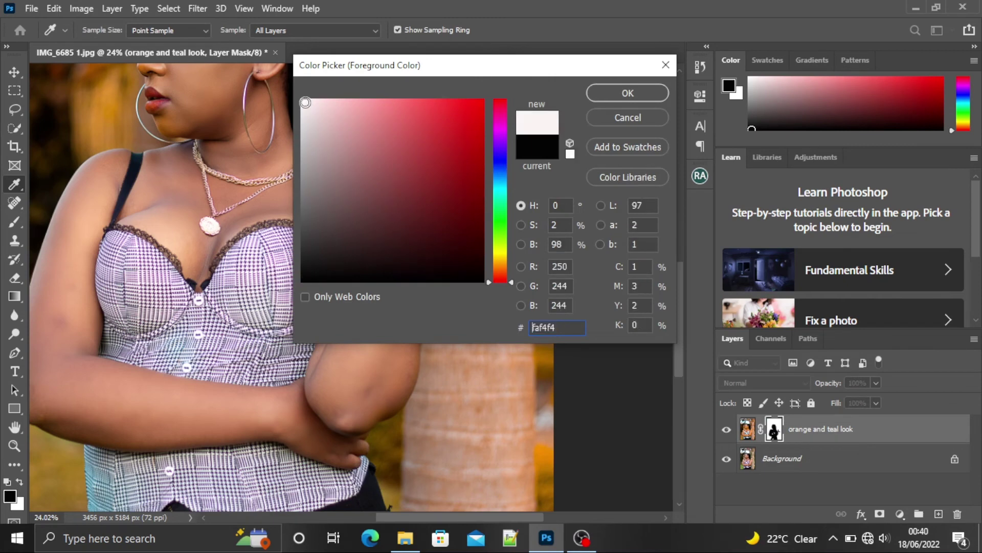
click(610, 93)
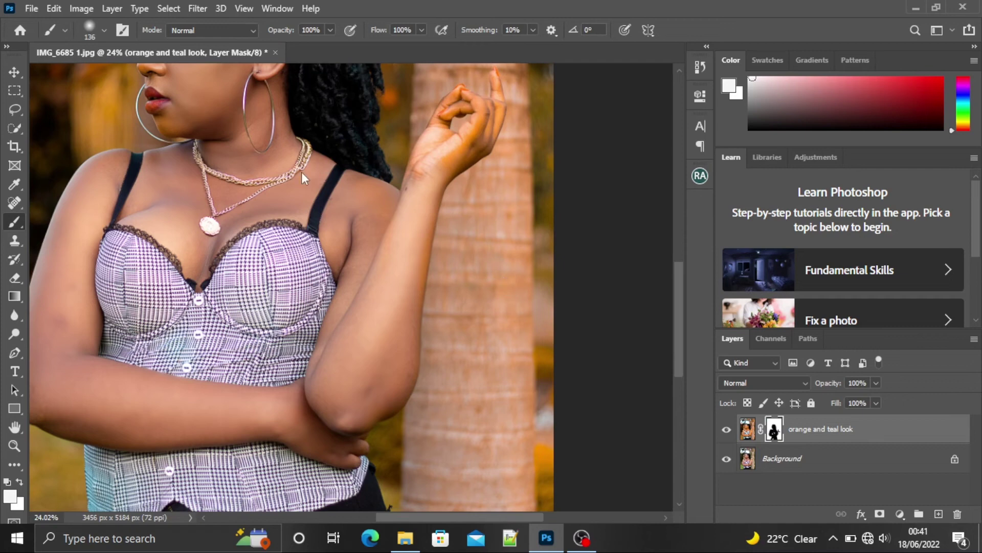
click(10, 496)
click(419, 217)
key(Return)
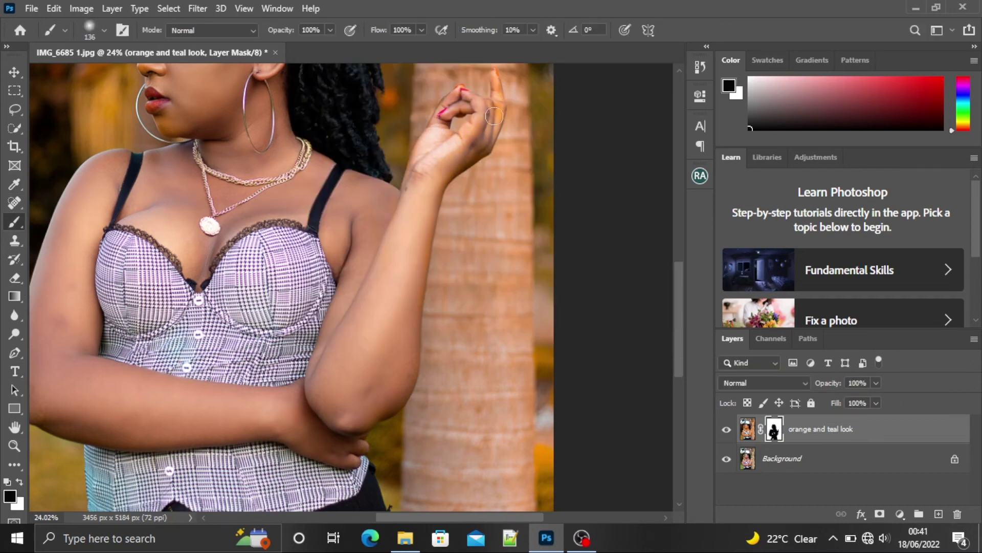
scroll(295, 105, up, 3)
scroll(285, 278, down, 5)
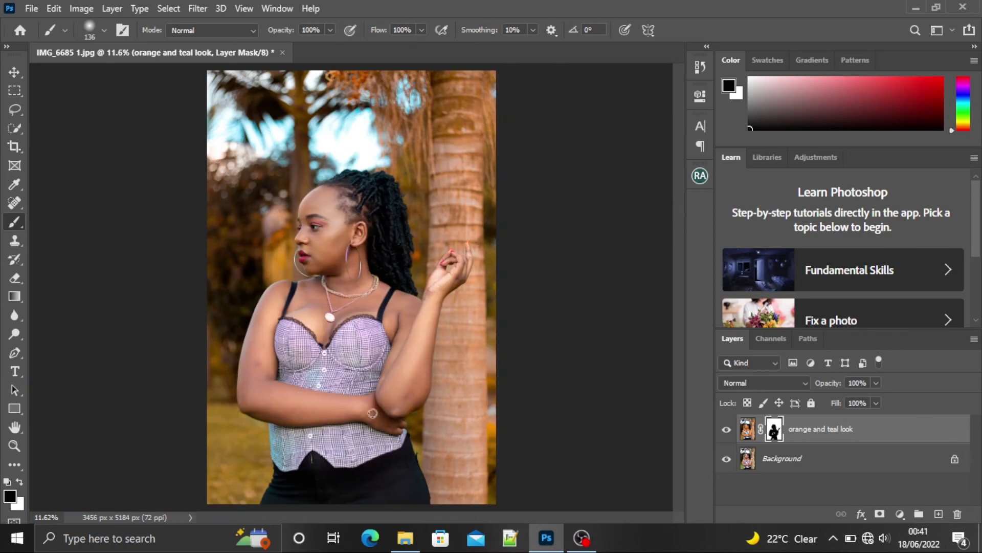
click(726, 430)
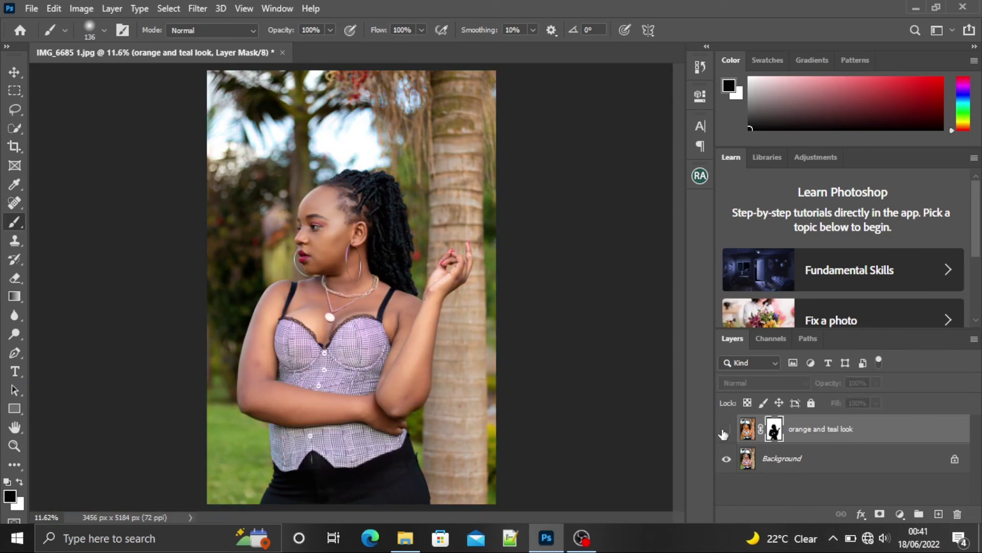
click(725, 431)
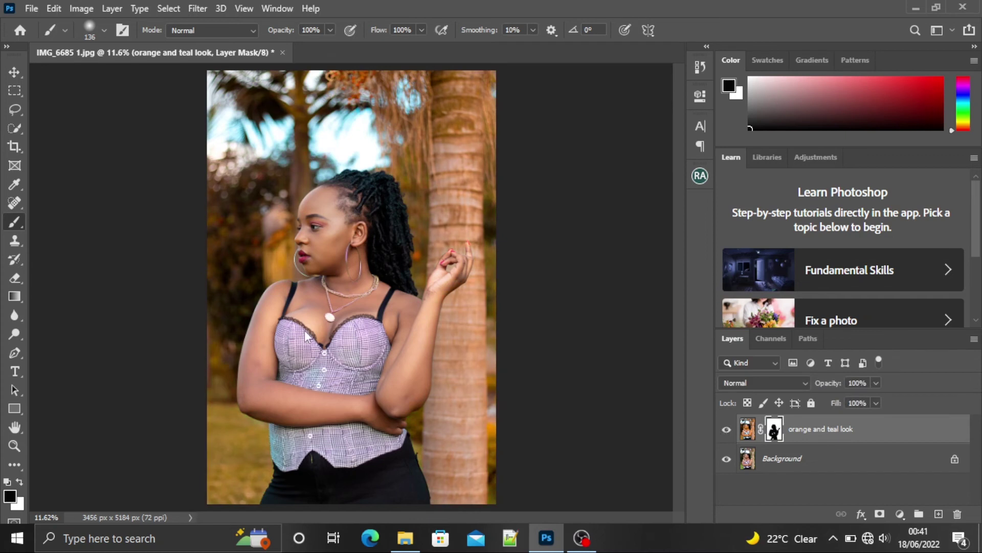
click(876, 383)
drag(842, 391, 881, 395)
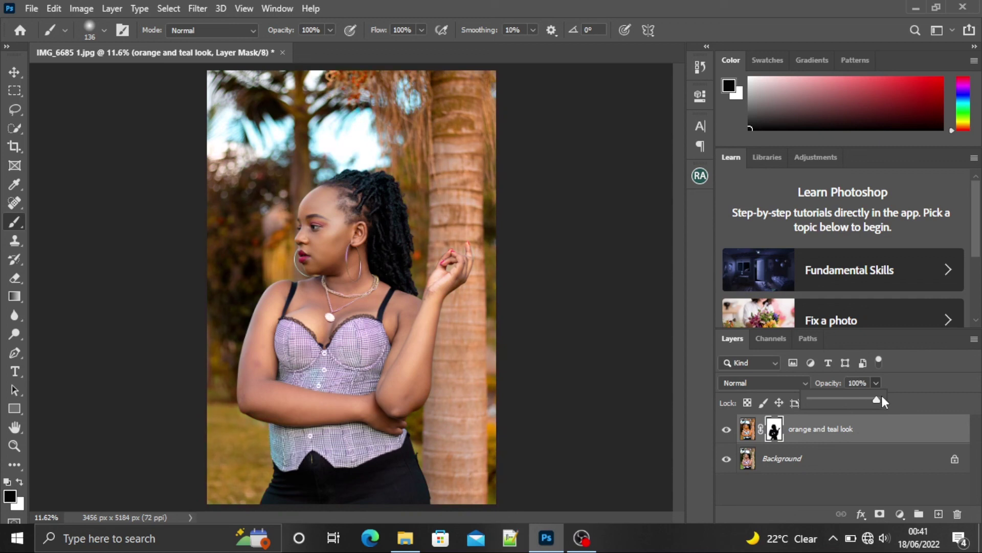
click(888, 398)
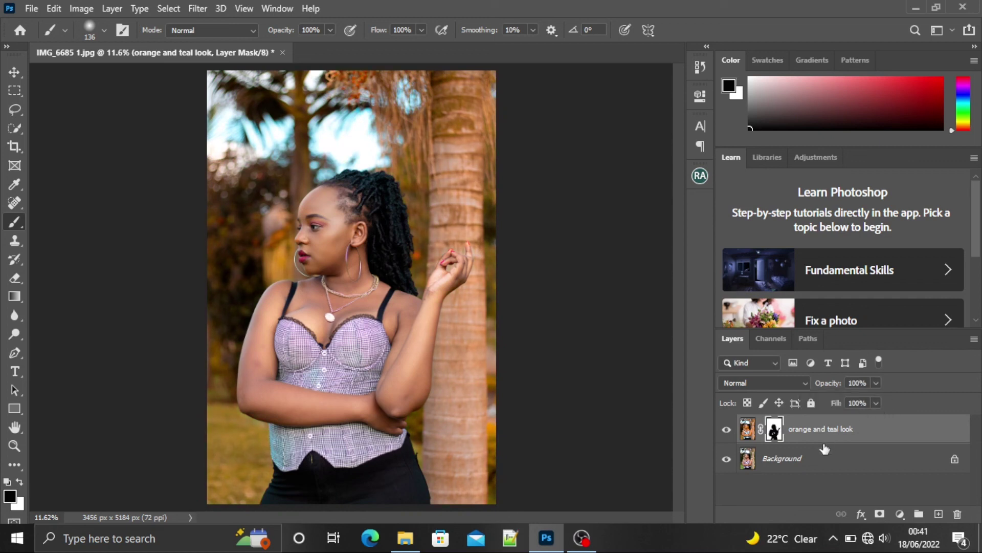